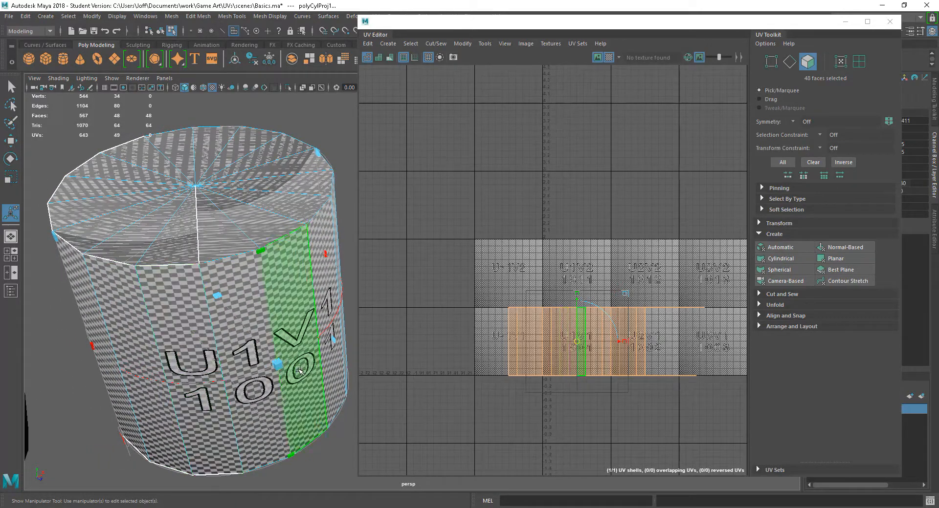
Step: Examine the checker pattern on the cylinder's top and side from several angles
{"action": "left_click_drag", "start_coordinate": [299, 371], "coordinate": [285, 319], "text": "alt"}
{"action": "left_click_drag", "start_coordinate": [236, 293], "coordinate": [252, 339], "text": "alt"}
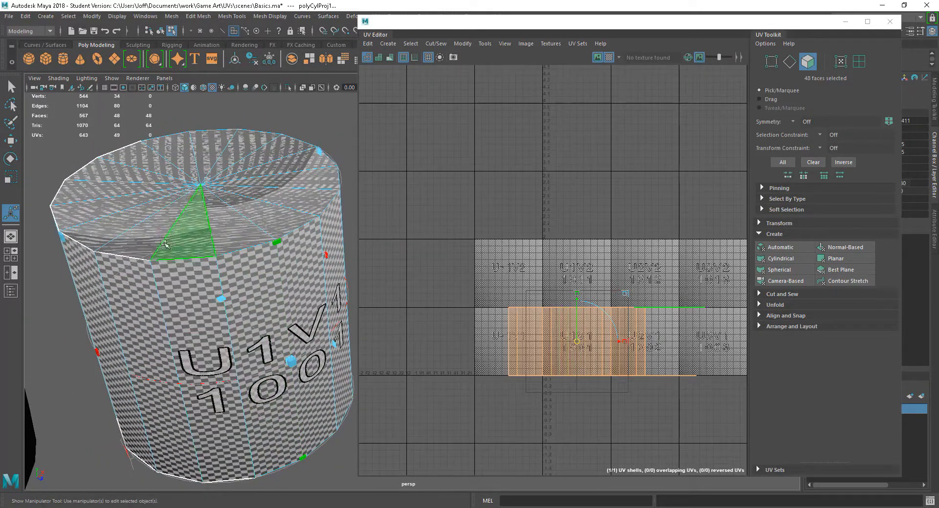
{"action": "left_click_drag", "start_coordinate": [236, 376], "coordinate": [269, 346], "text": "alt"}
{"action": "middle_click_drag", "start_coordinate": [215, 339], "coordinate": [258, 363], "text": "alt"}
{"action": "left_click_drag", "start_coordinate": [251, 350], "coordinate": [250, 361], "text": "alt"}
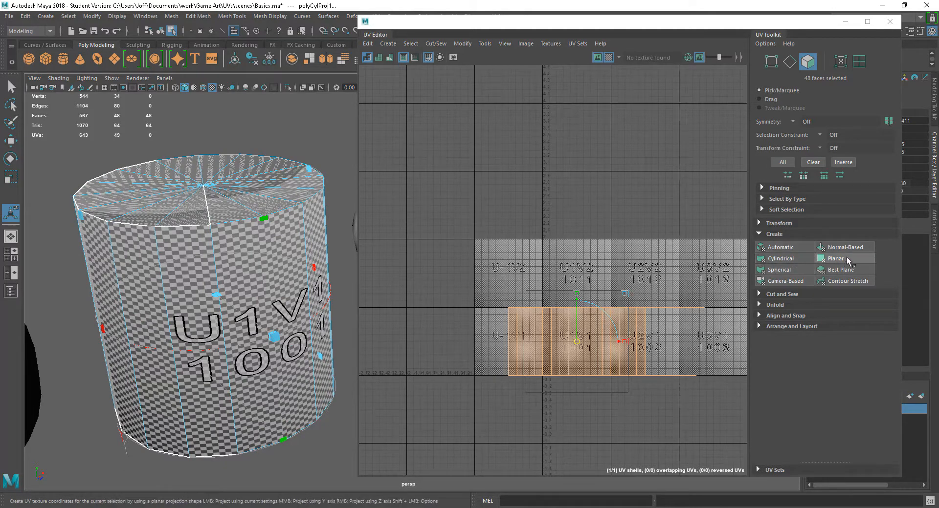
{"action": "left_click_drag", "start_coordinate": [252, 281], "coordinate": [274, 342], "text": "alt"}
{"action": "middle_click_drag", "start_coordinate": [274, 342], "coordinate": [261, 391], "text": "alt"}
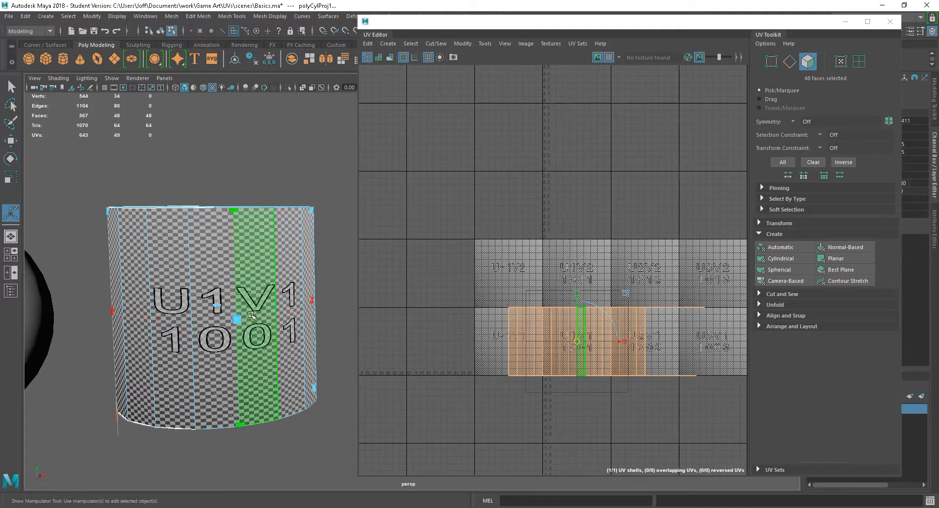
{"action": "left_click_drag", "start_coordinate": [267, 282], "coordinate": [248, 286], "text": "alt"}
Step: Select only the cylinder's 16 side faces and apply a cylindrical UV projection to them
{"action": "right_click", "coordinate": [253, 267]}
{"action": "key", "text": "q"}
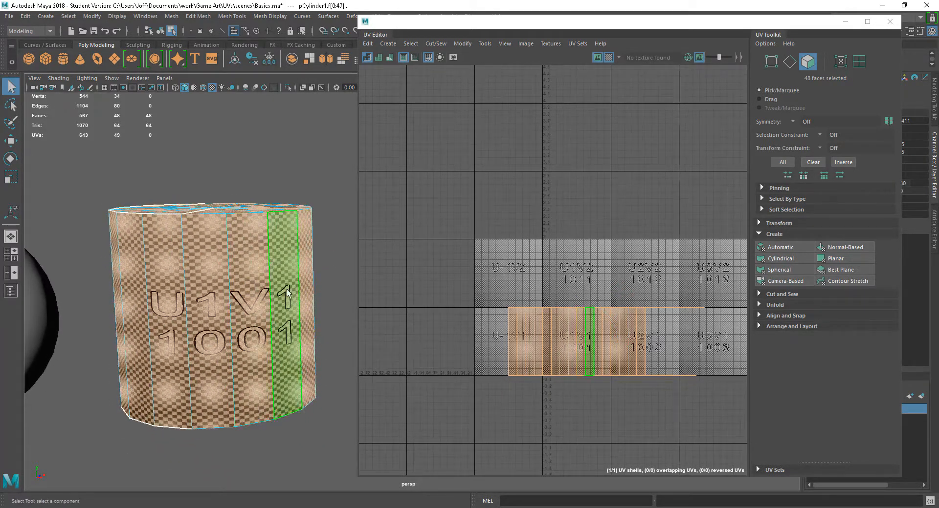
{"action": "left_click_drag", "start_coordinate": [93, 330], "coordinate": [94, 329]}
{"action": "left_click_drag", "start_coordinate": [210, 289], "coordinate": [209, 336], "text": "alt"}
{"action": "left_click_drag", "start_coordinate": [212, 247], "coordinate": [220, 333], "text": "alt"}
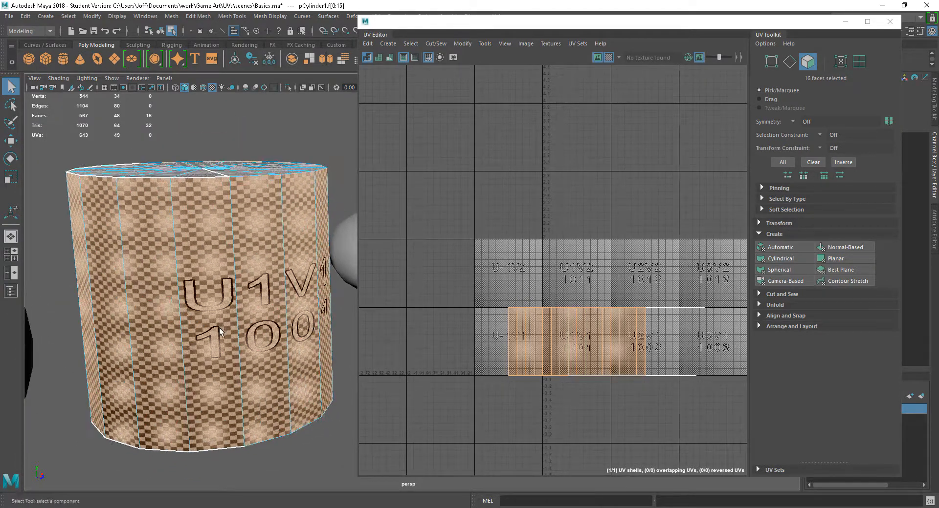
{"action": "middle_click_drag", "start_coordinate": [219, 332], "coordinate": [219, 326], "text": "alt"}
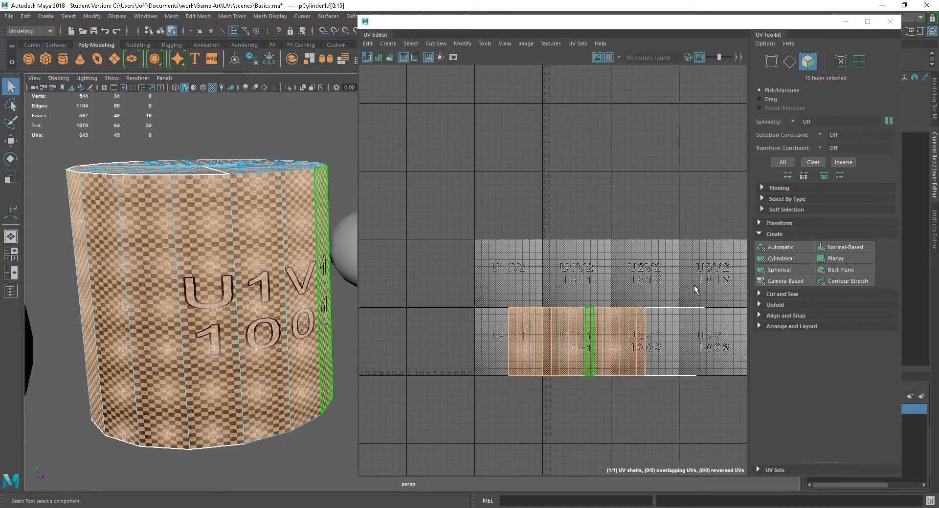
{"action": "left_click", "coordinate": [789, 263]}
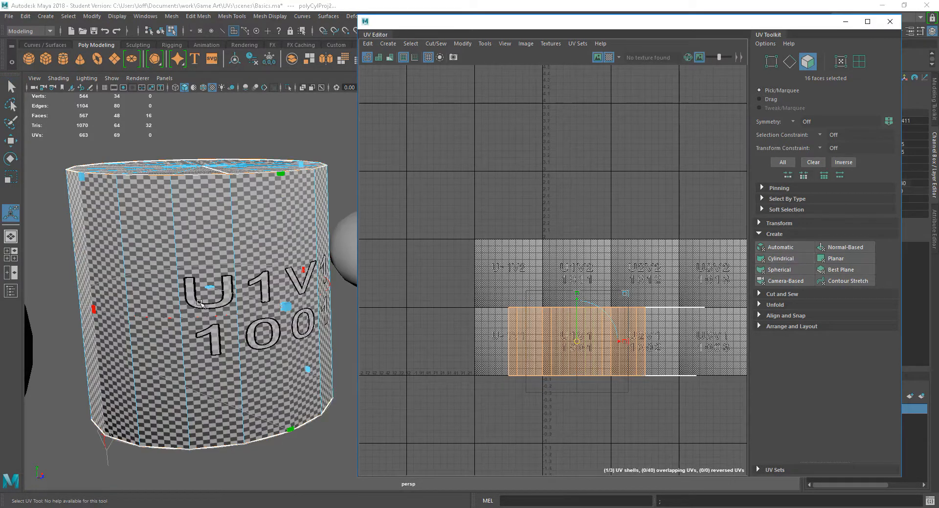
Step: Widen the cylindrical projection's horizontal sweep around the side faces to even out the checker squares
{"action": "left_click_drag", "start_coordinate": [251, 331], "coordinate": [272, 336], "text": "alt"}
{"action": "middle_click_drag", "start_coordinate": [273, 336], "coordinate": [253, 320], "text": "alt"}
{"action": "scroll", "coordinate": [245, 326], "scroll_direction": "up", "scroll_amount": 2}
{"action": "left_click_drag", "start_coordinate": [174, 344], "coordinate": [214, 344], "text": "alt"}
{"action": "scroll", "coordinate": [217, 356], "scroll_direction": "down", "scroll_amount": 2}
{"action": "right_click_drag", "start_coordinate": [234, 376], "coordinate": [297, 372], "text": "alt"}
{"action": "middle_click_drag", "start_coordinate": [296, 372], "coordinate": [391, 333], "text": "alt"}
{"action": "right_click_drag", "start_coordinate": [274, 347], "coordinate": [294, 345], "text": "alt"}
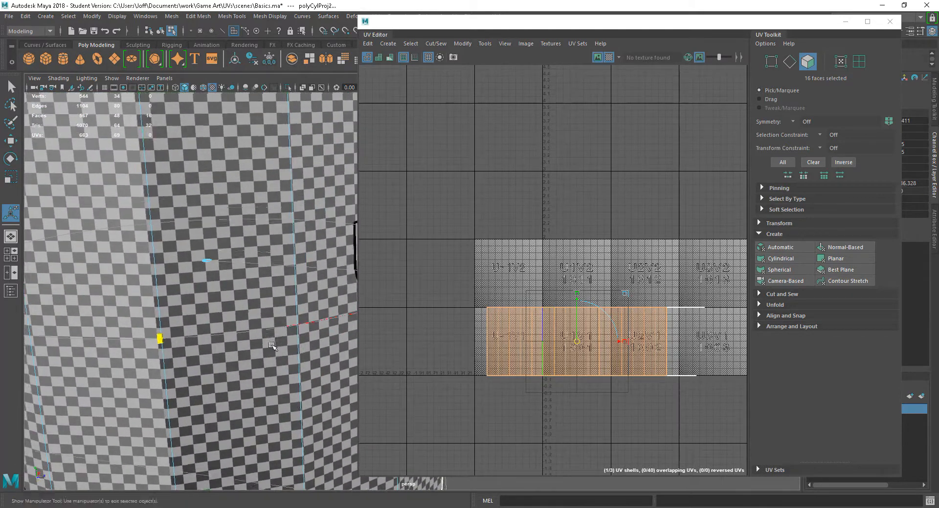
{"action": "left_click_drag", "start_coordinate": [162, 340], "coordinate": [224, 342]}
{"action": "right_click_drag", "start_coordinate": [236, 384], "coordinate": [241, 359], "text": "alt"}
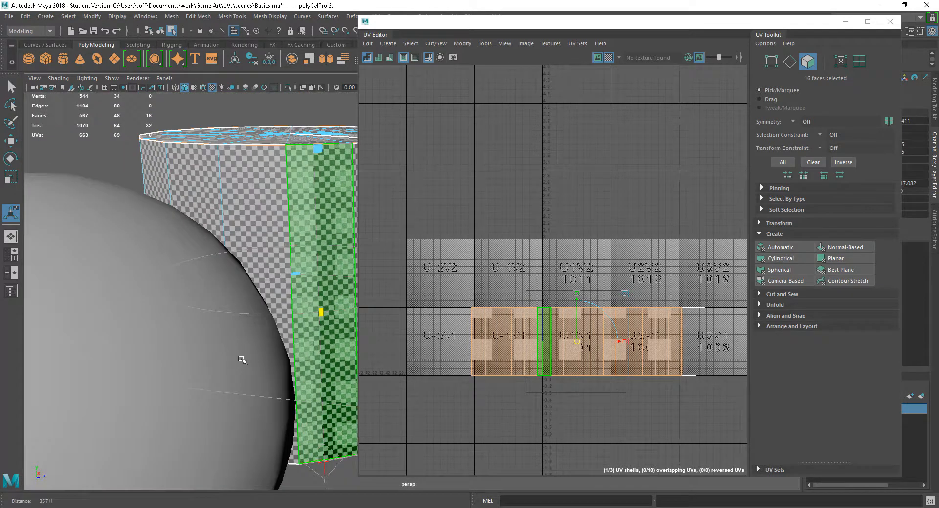
Step: Compare the checker pattern on the cylinder's side with the distortion on its top cap
{"action": "left_click_drag", "start_coordinate": [288, 332], "coordinate": [247, 343], "text": "alt"}
{"action": "middle_click_drag", "start_coordinate": [250, 340], "coordinate": [250, 350], "text": "alt"}
{"action": "left_click_drag", "start_coordinate": [250, 350], "coordinate": [235, 306], "text": "alt"}
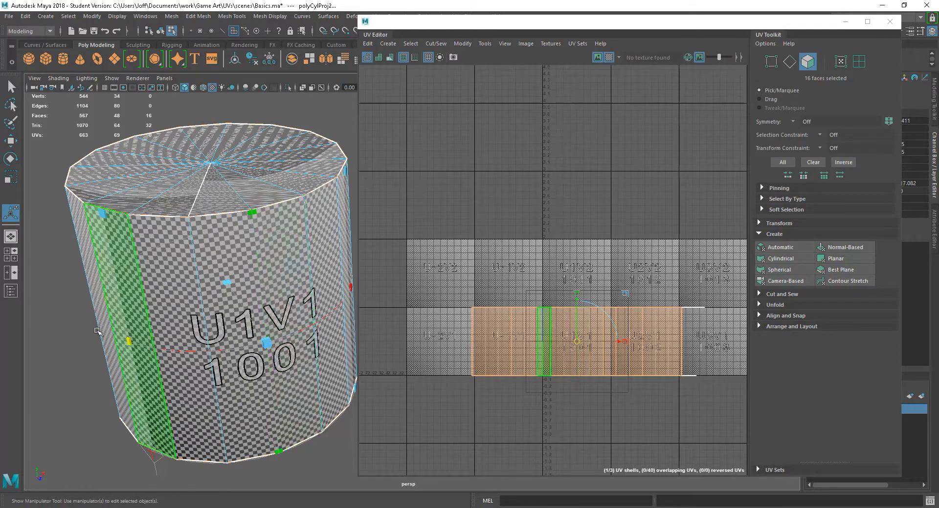
{"action": "left_click_drag", "start_coordinate": [262, 424], "coordinate": [278, 355], "text": "alt"}
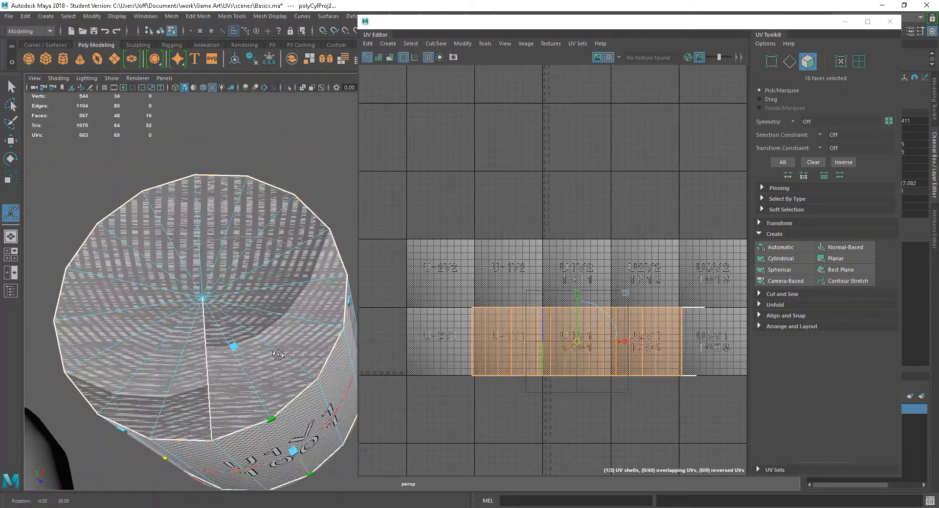
{"action": "left_click_drag", "start_coordinate": [277, 408], "coordinate": [272, 383], "text": "alt"}
{"action": "left_click_drag", "start_coordinate": [284, 351], "coordinate": [261, 341], "text": "alt"}
{"action": "middle_click_drag", "start_coordinate": [263, 341], "coordinate": [274, 359], "text": "alt"}
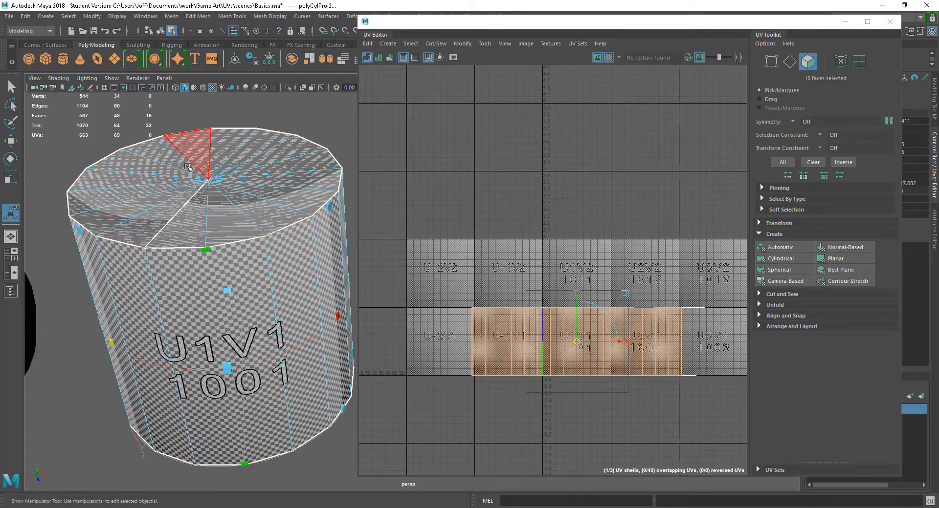
{"action": "left_click_drag", "start_coordinate": [261, 334], "coordinate": [267, 331], "text": "alt"}
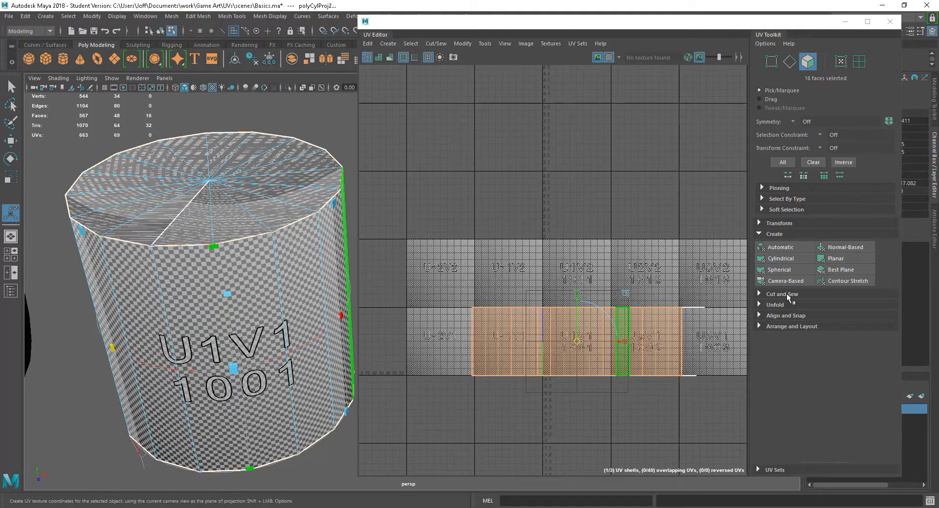
Step: Move the side faces' UV shell upward in the layout, away from the flattened cap shells
{"action": "key", "text": "w"}
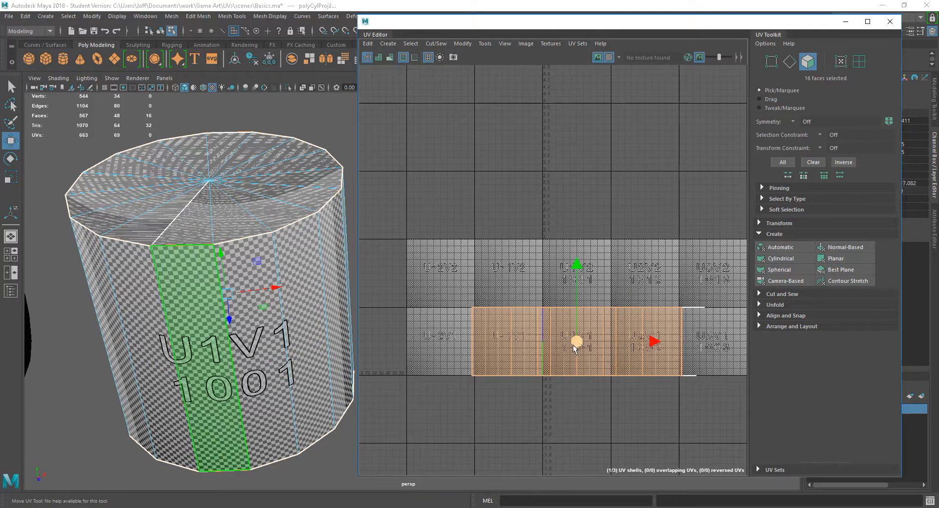
{"action": "left_click_drag", "start_coordinate": [580, 343], "coordinate": [584, 226]}
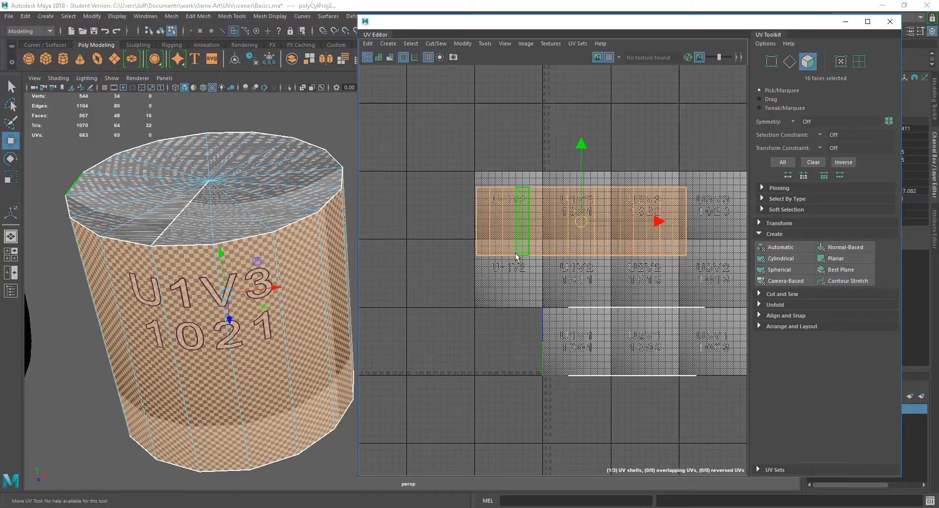
{"action": "right_click_drag", "start_coordinate": [283, 290], "coordinate": [302, 293], "text": "alt"}
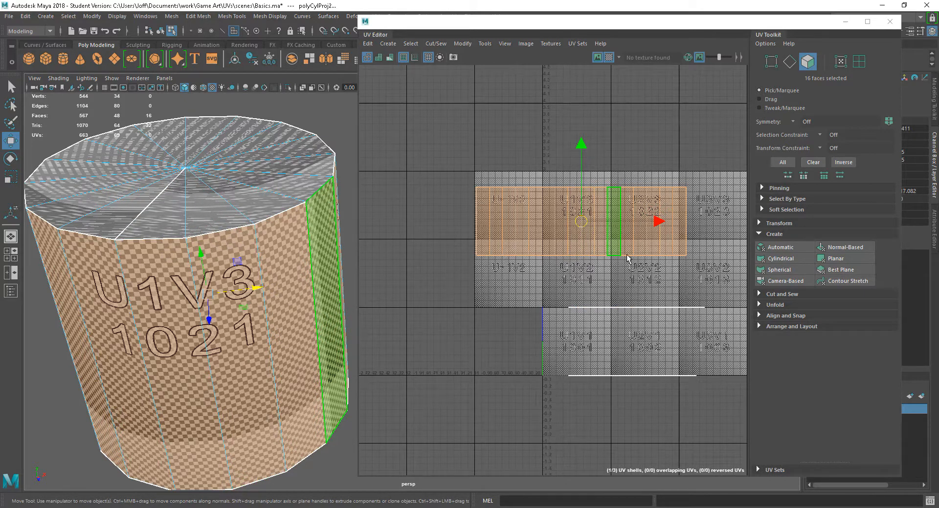
Step: Reselect the side's UV shell and nudge it slightly down and to the right in the layout
{"action": "right_click_drag", "start_coordinate": [619, 255], "coordinate": [630, 255]}
{"action": "left_click", "coordinate": [632, 269]}
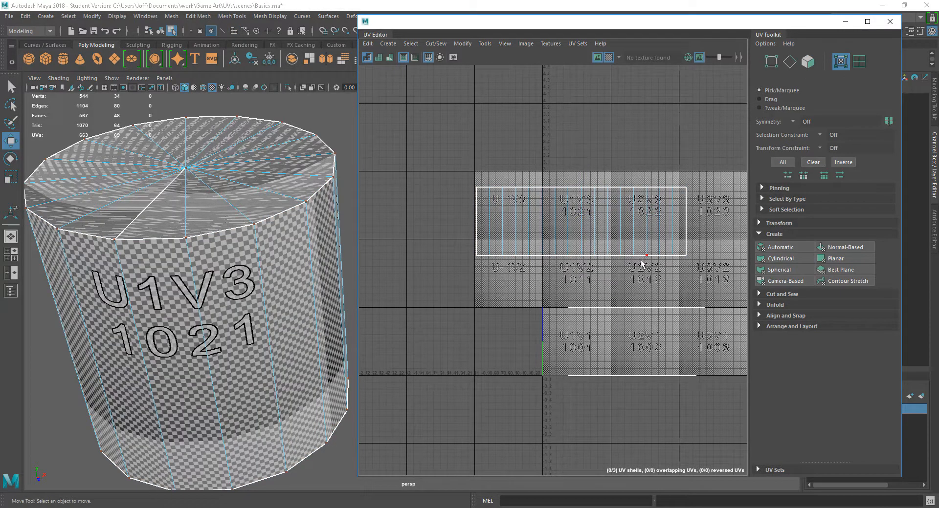
{"action": "mouse_move", "coordinate": [580, 222]}
{"action": "left_mouse_down"}
{"action": "mouse_move", "coordinate": [567, 221]}
{"action": "mouse_move", "coordinate": [603, 237]}
{"action": "mouse_move", "coordinate": [584, 235]}
{"action": "left_mouse_up"}
{"action": "right_click_drag", "start_coordinate": [592, 255], "coordinate": [593, 277]}
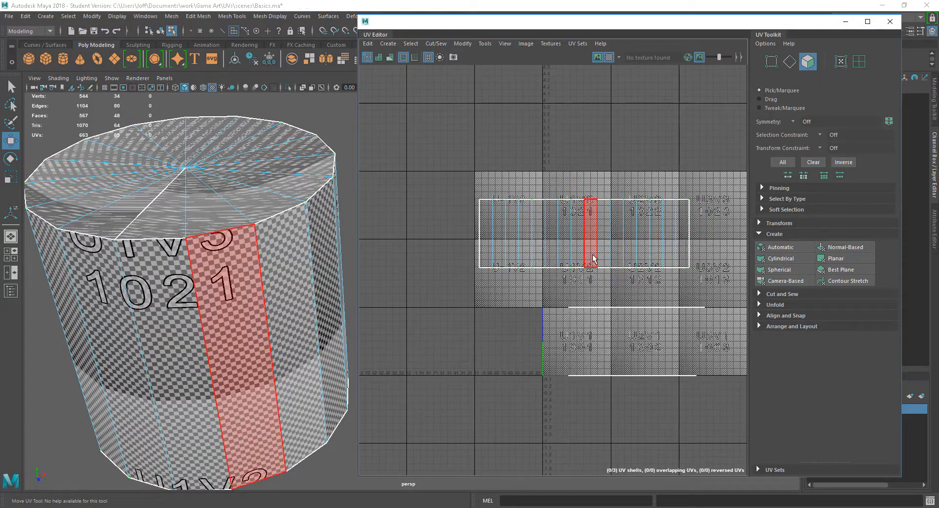
{"action": "double_click", "coordinate": [593, 258]}
{"action": "mouse_move", "coordinate": [587, 236]}
{"action": "left_mouse_down"}
{"action": "mouse_move", "coordinate": [622, 235]}
{"action": "mouse_move", "coordinate": [604, 245]}
{"action": "mouse_move", "coordinate": [618, 188]}
{"action": "mouse_move", "coordinate": [593, 237]}
{"action": "mouse_move", "coordinate": [599, 247]}
{"action": "mouse_move", "coordinate": [598, 230]}
{"action": "left_mouse_up"}
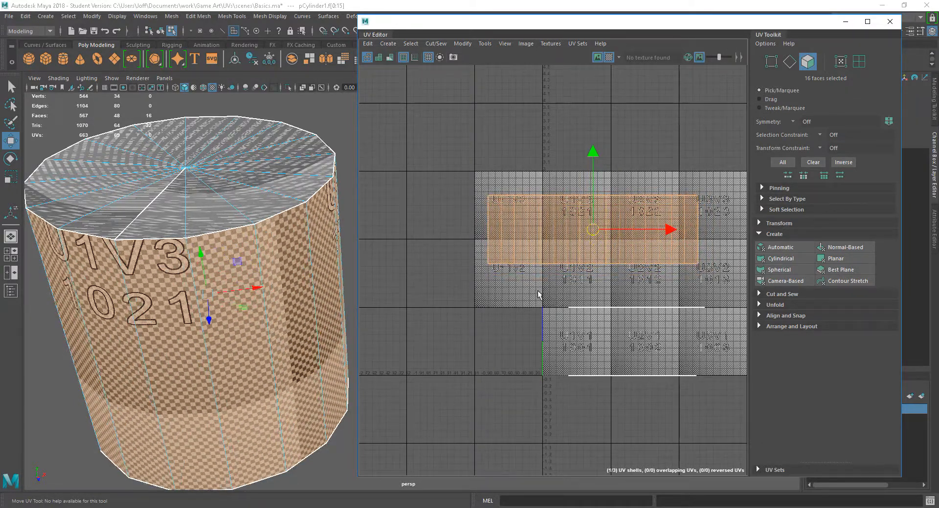
Step: Select the 16 faces of the cylinder's top cap through their flattened UV shell
{"action": "left_click_drag", "start_coordinate": [707, 329], "coordinate": [719, 329]}
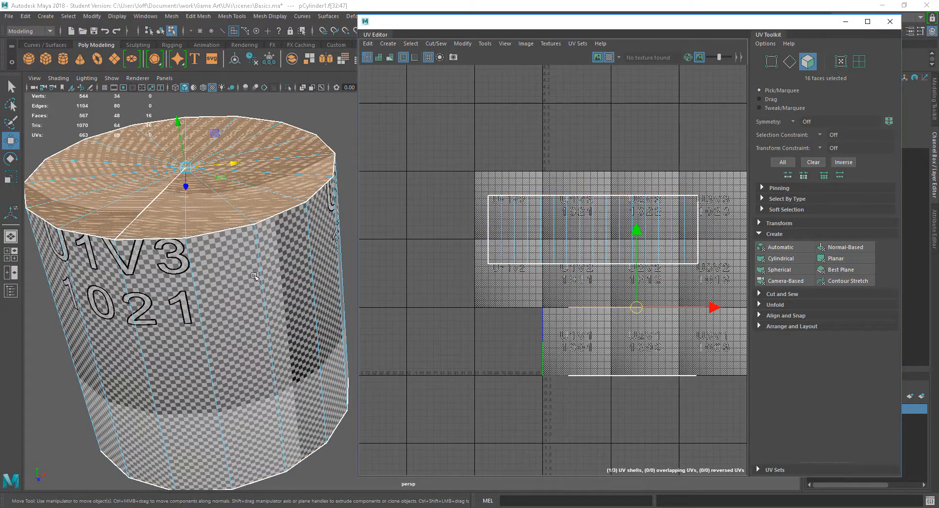
{"action": "left_click_drag", "start_coordinate": [702, 418], "coordinate": [669, 413]}
{"action": "left_click_drag", "start_coordinate": [530, 322], "coordinate": [628, 324]}
{"action": "left_click_drag", "start_coordinate": [729, 299], "coordinate": [729, 300]}
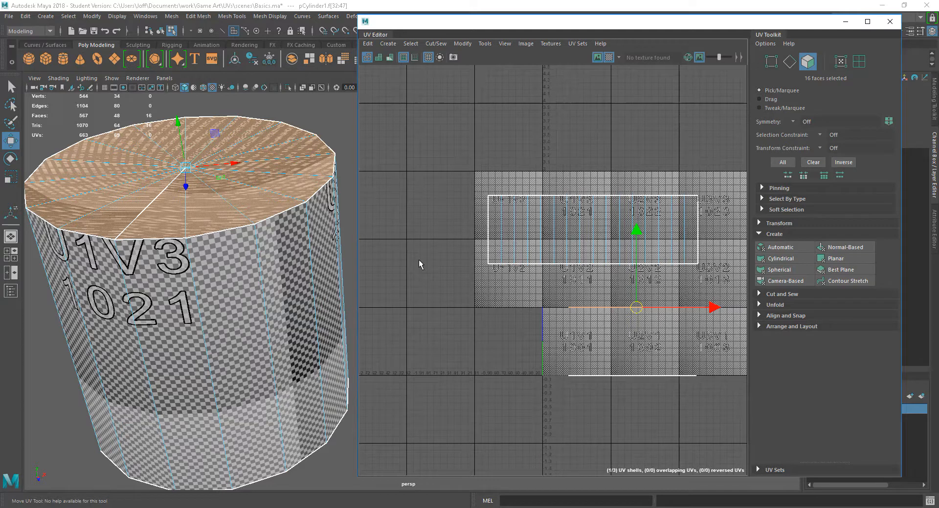
{"action": "left_click_drag", "start_coordinate": [250, 379], "coordinate": [245, 356], "text": "alt"}
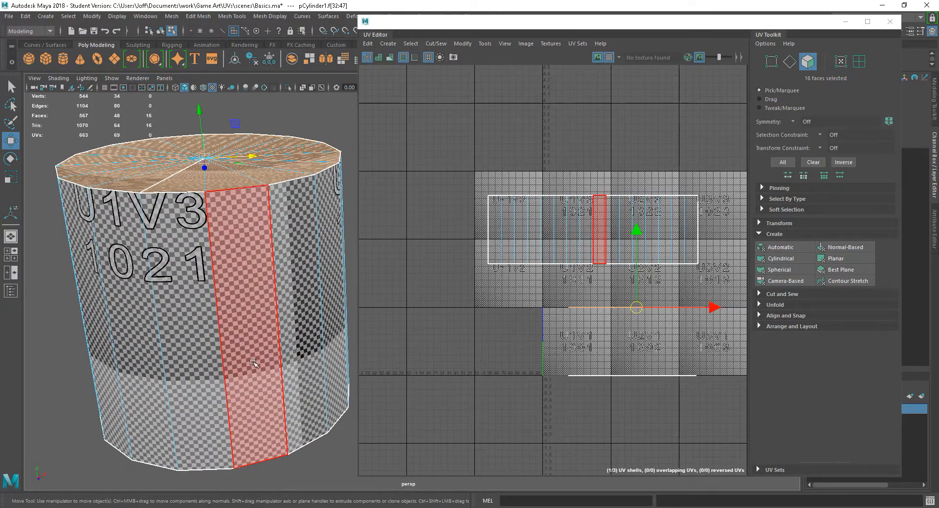
{"action": "left_click_drag", "start_coordinate": [299, 338], "coordinate": [297, 379], "text": "alt"}
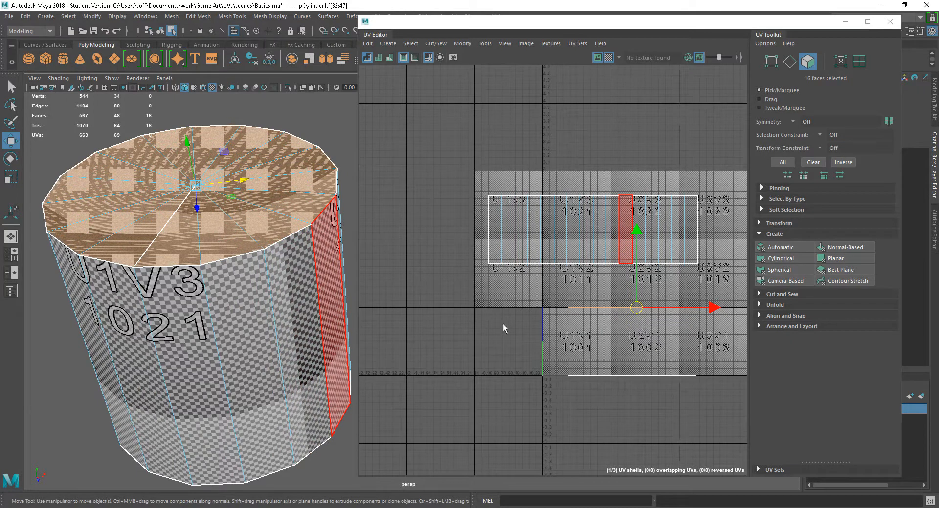
{"action": "mouse_move", "coordinate": [312, 359]}
{"action": "left_mouse_down", "text": "alt"}
{"action": "mouse_move", "coordinate": [311, 341]}
{"action": "mouse_move", "coordinate": [315, 361]}
{"action": "left_mouse_up", "text": "alt"}
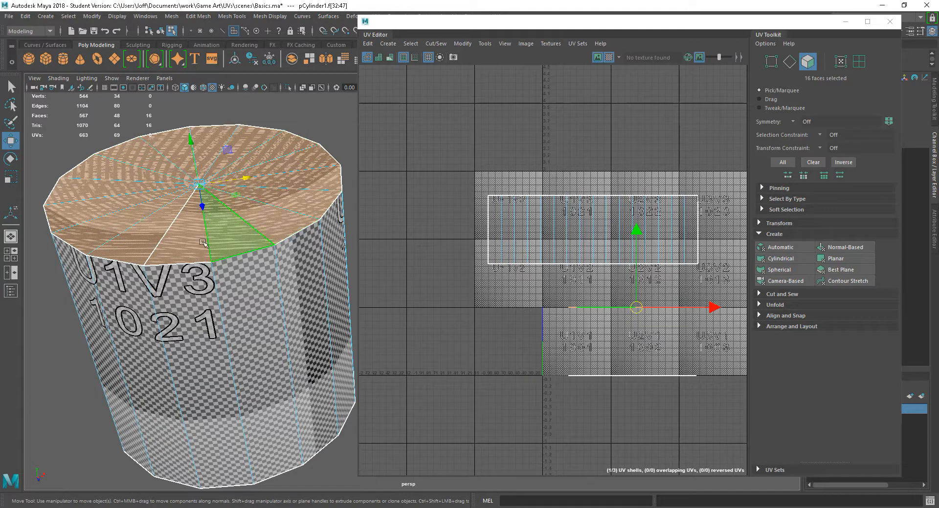
{"action": "left_click", "coordinate": [225, 241]}
{"action": "double_click", "coordinate": [187, 242]}
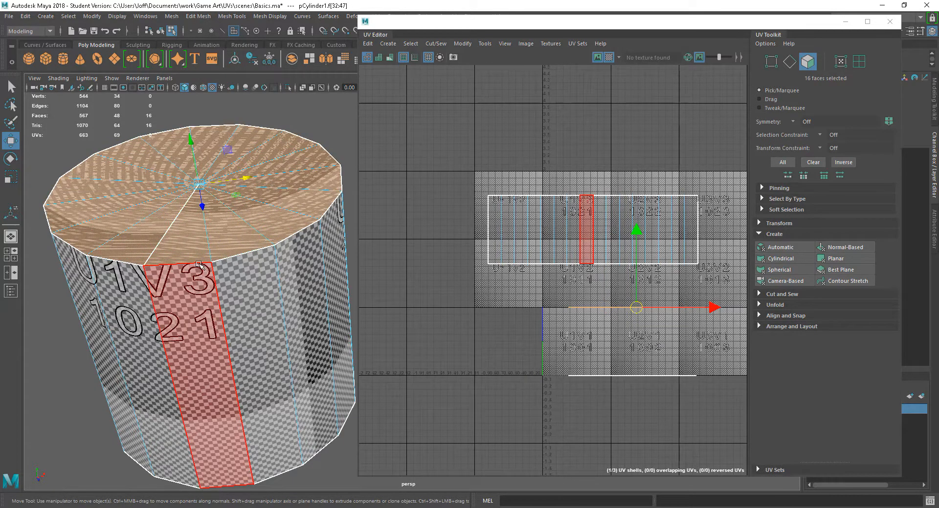
Step: Apply a planar UV projection to the selected top cap faces
{"action": "left_click_drag", "start_coordinate": [518, 345], "coordinate": [654, 325]}
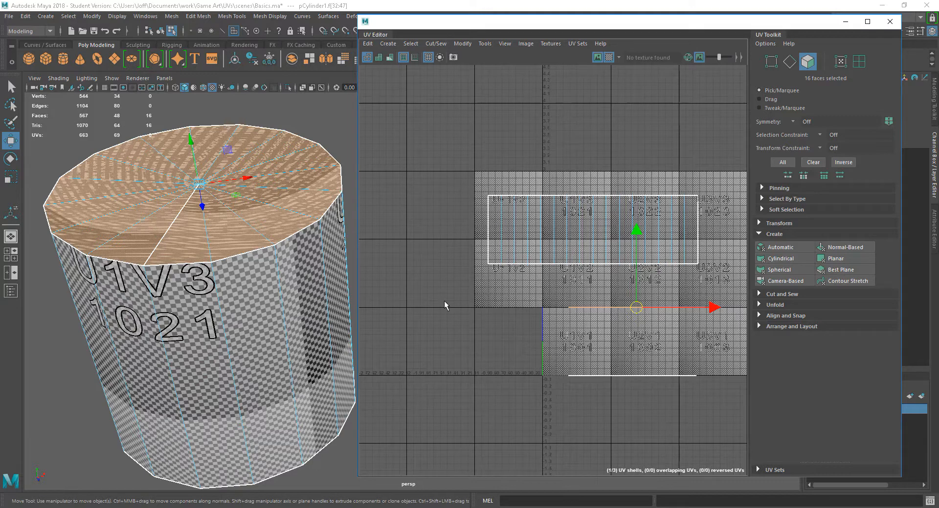
{"action": "scroll", "coordinate": [198, 280], "scroll_direction": "up", "scroll_amount": 1}
{"action": "middle_click_drag", "start_coordinate": [198, 282], "coordinate": [269, 306], "text": "alt"}
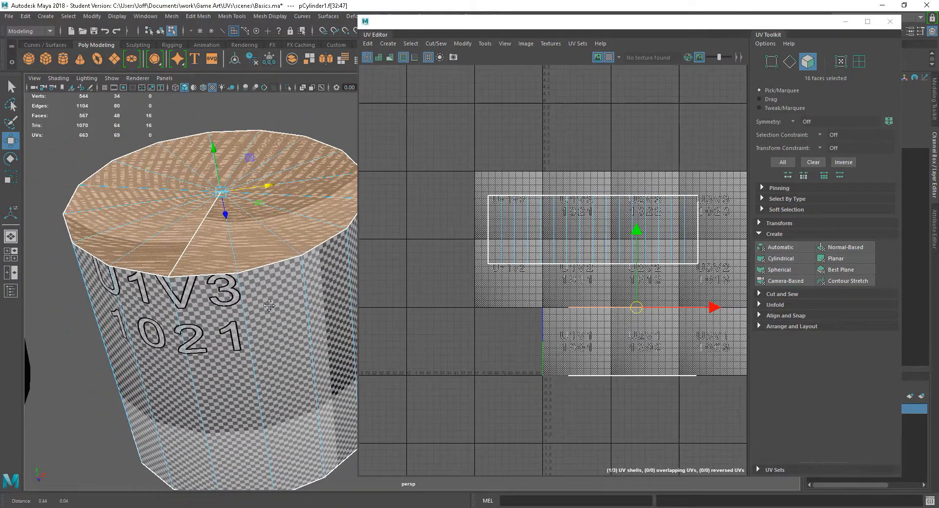
{"action": "middle_click_drag", "start_coordinate": [286, 337], "coordinate": [295, 360], "text": "alt"}
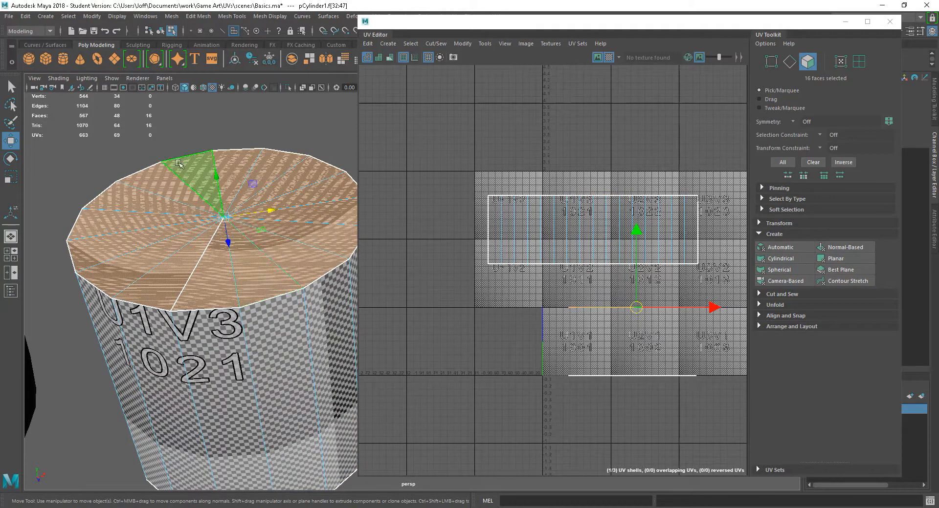
{"action": "left_click_drag", "start_coordinate": [207, 257], "coordinate": [280, 317], "text": "alt"}
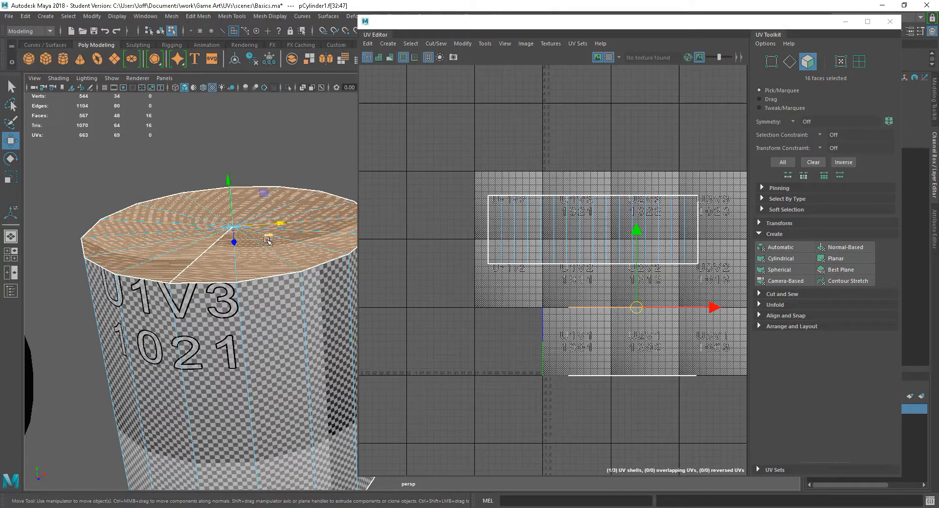
{"action": "mouse_move", "coordinate": [264, 293]}
{"action": "left_mouse_down", "text": "alt"}
{"action": "mouse_move", "coordinate": [266, 313]}
{"action": "mouse_move", "coordinate": [268, 301]}
{"action": "left_mouse_up", "text": "alt"}
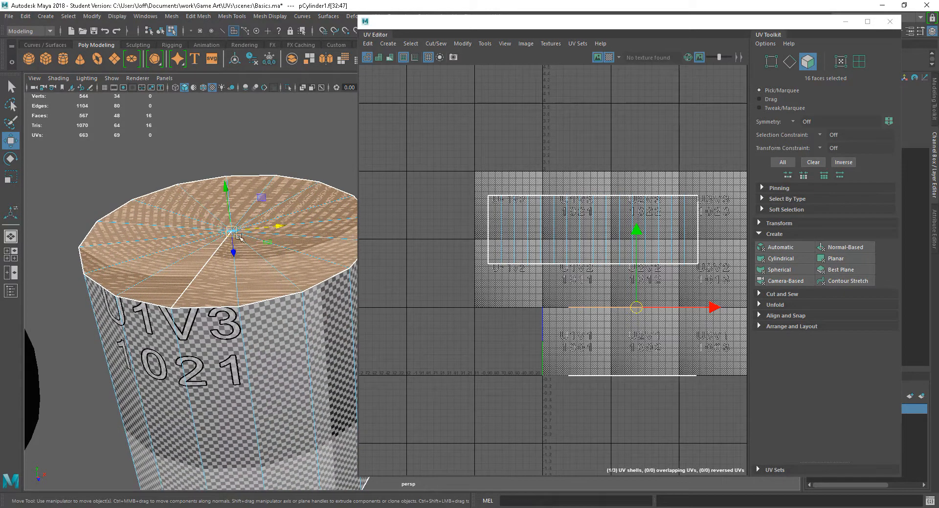
{"action": "left_click", "coordinate": [844, 261]}
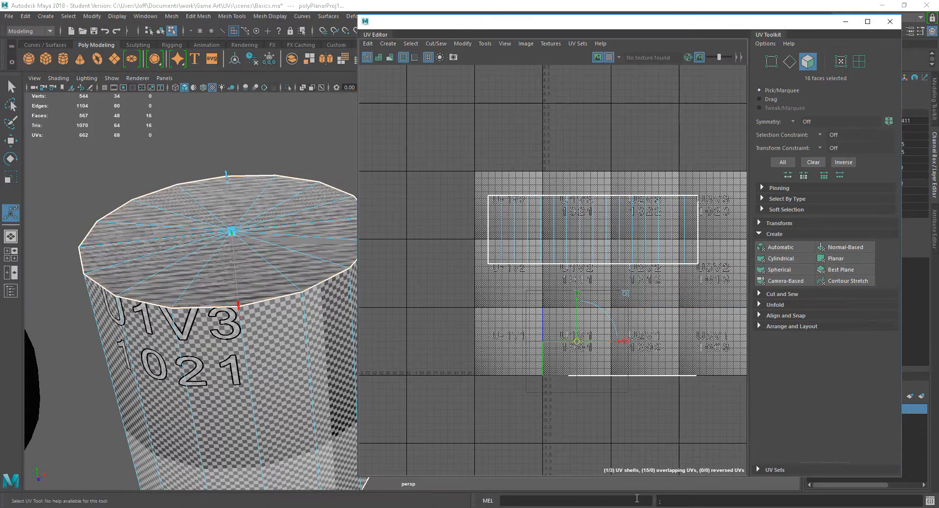
Step: Examine the planar projection's result and manipulator on the top cap from several angles
{"action": "left_click_drag", "start_coordinate": [228, 381], "coordinate": [277, 361], "text": "alt"}
{"action": "middle_click_drag", "start_coordinate": [276, 362], "coordinate": [188, 332], "text": "alt"}
{"action": "left_click_drag", "start_coordinate": [196, 337], "coordinate": [249, 350], "text": "alt"}
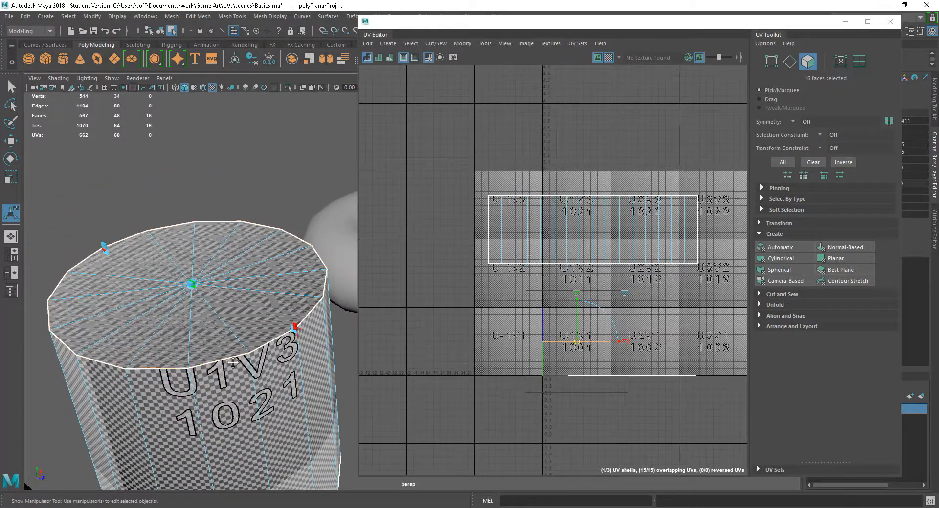
{"action": "middle_click_drag", "start_coordinate": [254, 381], "coordinate": [240, 310], "text": "alt"}
{"action": "left_click_drag", "start_coordinate": [240, 310], "coordinate": [249, 304], "text": "alt"}
{"action": "right_click_drag", "start_coordinate": [249, 303], "coordinate": [262, 330], "text": "alt"}
{"action": "middle_click_drag", "start_coordinate": [263, 330], "coordinate": [255, 341], "text": "alt"}
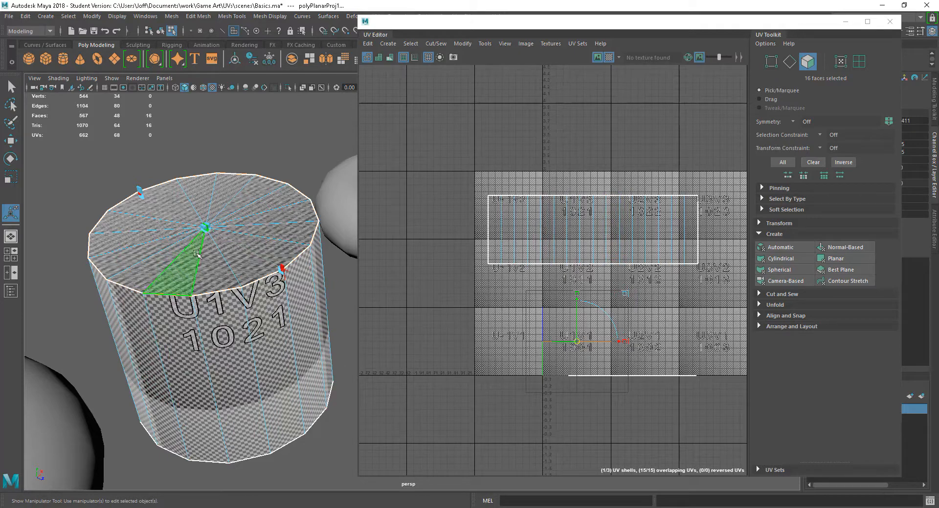
{"action": "left_click_drag", "start_coordinate": [231, 346], "coordinate": [260, 328], "text": "alt"}
{"action": "left_click_drag", "start_coordinate": [236, 379], "coordinate": [191, 361], "text": "alt"}
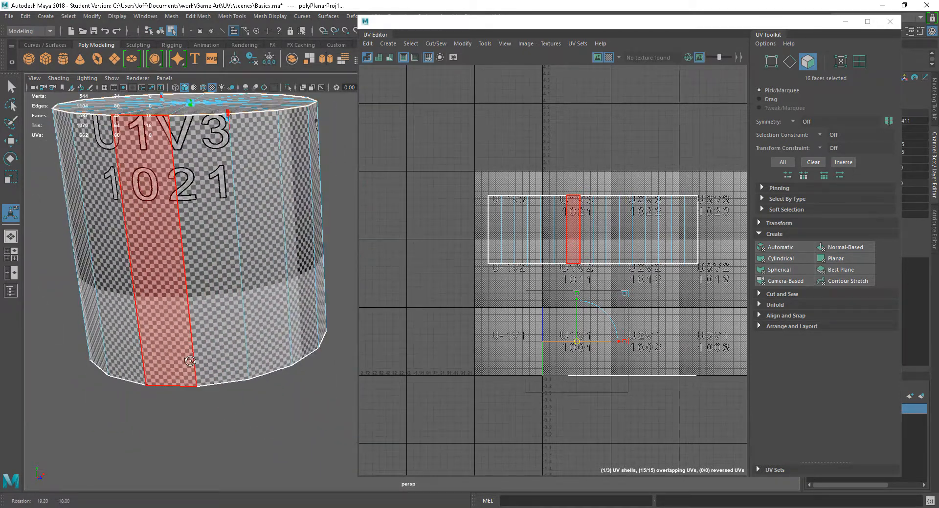
Step: Switch the top cap's planar projection manipulator to its transform handles
{"action": "left_click_drag", "start_coordinate": [251, 327], "coordinate": [297, 278], "text": "alt"}
{"action": "right_click_drag", "start_coordinate": [298, 278], "coordinate": [321, 272], "text": "alt"}
{"action": "middle_click_drag", "start_coordinate": [215, 186], "coordinate": [245, 234], "text": "alt"}
{"action": "right_click_drag", "start_coordinate": [215, 233], "coordinate": [239, 228], "text": "alt"}
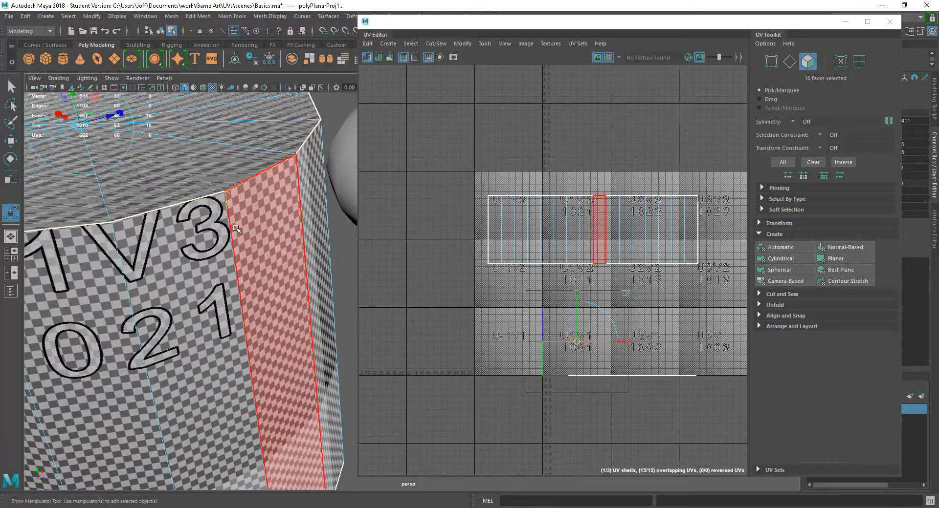
Step: Try to reorient the top cap's planar projection with its rotation handles, and undo the change
{"action": "right_click_drag", "start_coordinate": [285, 320], "coordinate": [199, 251], "text": "alt"}
{"action": "left_click_drag", "start_coordinate": [263, 321], "coordinate": [270, 296], "text": "alt"}
{"action": "left_click", "coordinate": [266, 223]}
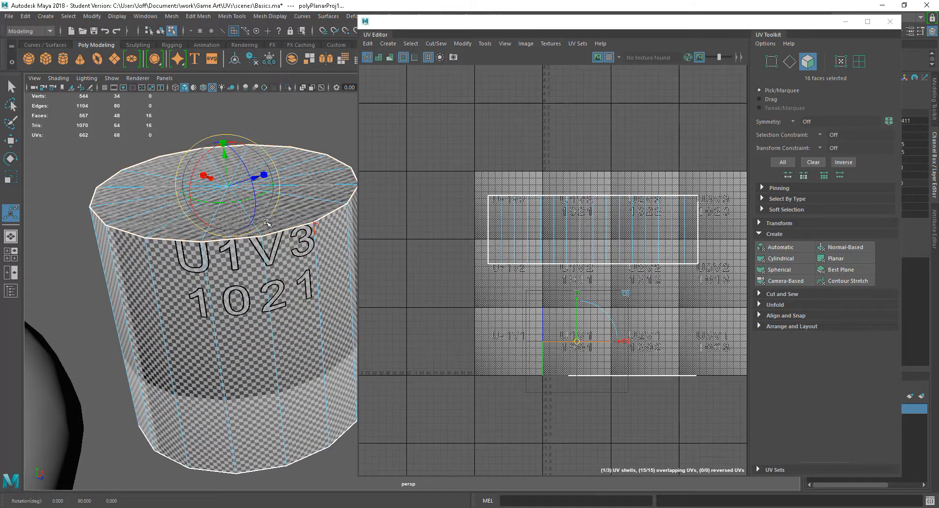
{"action": "left_click_drag", "start_coordinate": [195, 183], "coordinate": [277, 186]}
{"action": "key", "text": "ctrl+z"}
Step: Reselect the 16 top cap faces through their flattened UV shell and apply a planar projection along the Y axis
{"action": "left_click_drag", "start_coordinate": [278, 329], "coordinate": [274, 332], "text": "alt"}
{"action": "right_click_drag", "start_coordinate": [251, 290], "coordinate": [298, 223]}
{"action": "right_click", "coordinate": [520, 357]}
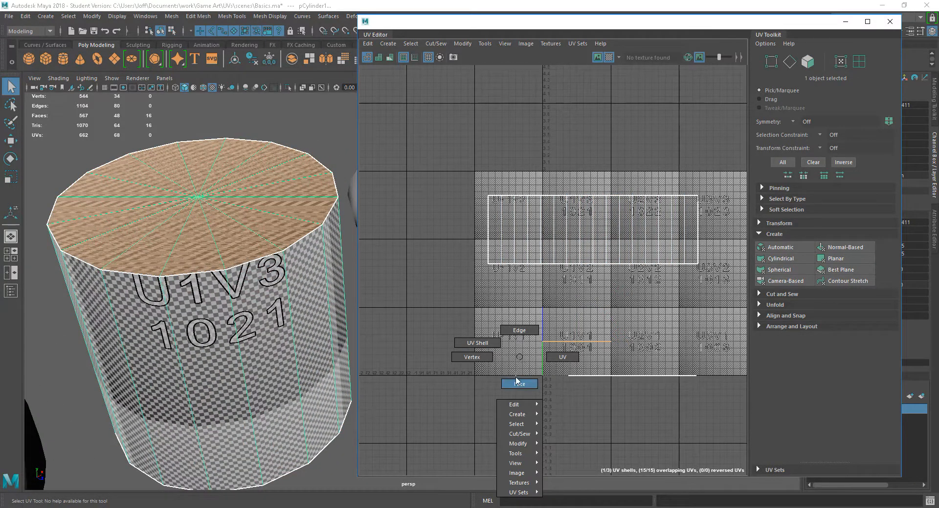
{"action": "right_click_drag", "start_coordinate": [516, 380], "coordinate": [518, 383]}
{"action": "left_click_drag", "start_coordinate": [197, 285], "coordinate": [191, 275], "text": "alt"}
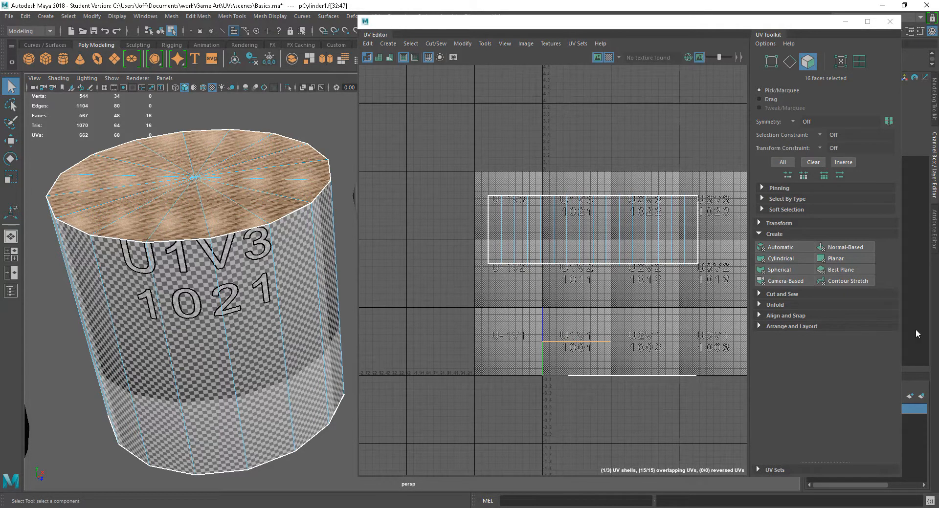
{"action": "left_click", "coordinate": [841, 261]}
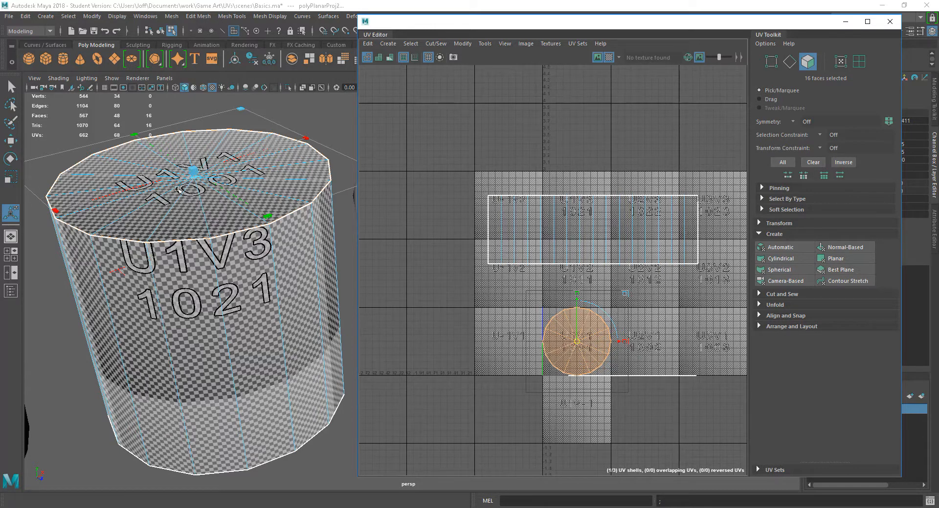
Step: Examine the Y-axis planar projection and its checker pattern on the top cap from several angles
{"action": "right_click_drag", "start_coordinate": [238, 294], "coordinate": [288, 333], "text": "alt"}
{"action": "middle_click_drag", "start_coordinate": [113, 313], "coordinate": [245, 382], "text": "alt"}
{"action": "left_click_drag", "start_coordinate": [245, 381], "coordinate": [234, 431], "text": "alt"}
{"action": "left_click_drag", "start_coordinate": [222, 400], "coordinate": [289, 448], "text": "alt"}
{"action": "right_click_drag", "start_coordinate": [298, 448], "coordinate": [265, 370], "text": "alt"}
{"action": "left_click_drag", "start_coordinate": [266, 370], "coordinate": [277, 338], "text": "alt"}
{"action": "middle_click_drag", "start_coordinate": [278, 338], "coordinate": [230, 348], "text": "alt"}
{"action": "right_click_drag", "start_coordinate": [340, 357], "coordinate": [324, 335], "text": "alt"}
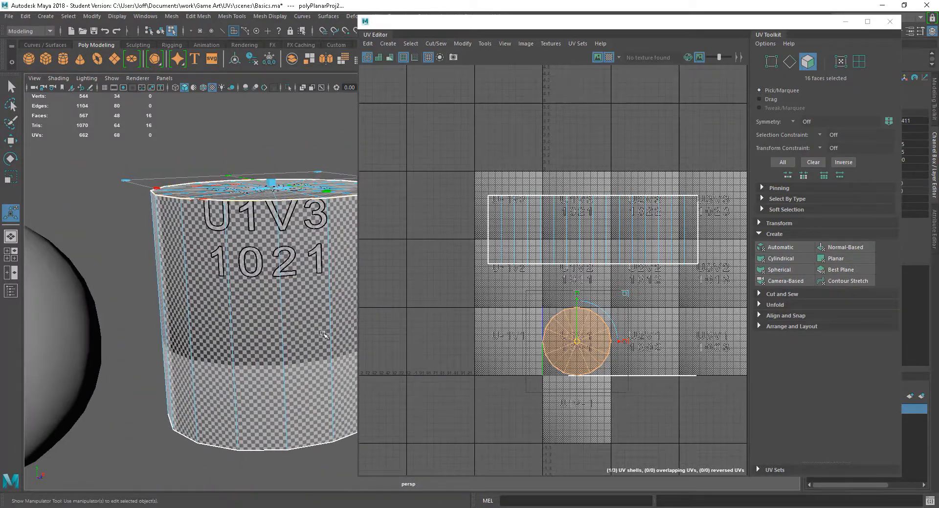
{"action": "middle_click_drag", "start_coordinate": [313, 332], "coordinate": [262, 322], "text": "alt"}
{"action": "left_click_drag", "start_coordinate": [263, 322], "coordinate": [267, 352], "text": "alt"}
Step: Move the top cap's circular UV shell sideways out of the U1V1 tile into empty UV space
{"action": "key", "text": "w"}
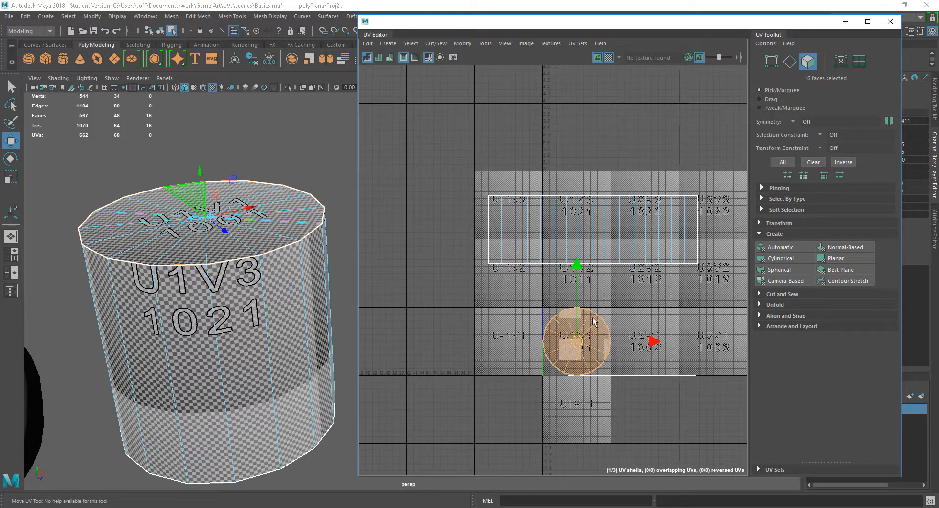
{"action": "left_click_drag", "start_coordinate": [577, 343], "coordinate": [457, 328]}
Step: Select the 16 bottom cap faces through their flattened UV shell and apply a planar projection along the Y axis
{"action": "left_click_drag", "start_coordinate": [613, 397], "coordinate": [712, 359]}
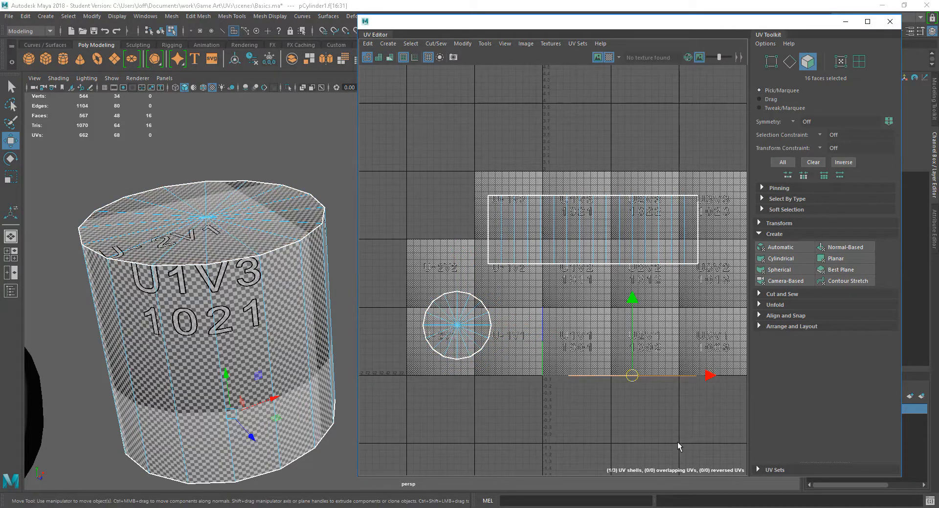
{"action": "left_click_drag", "start_coordinate": [292, 440], "coordinate": [249, 427], "text": "alt"}
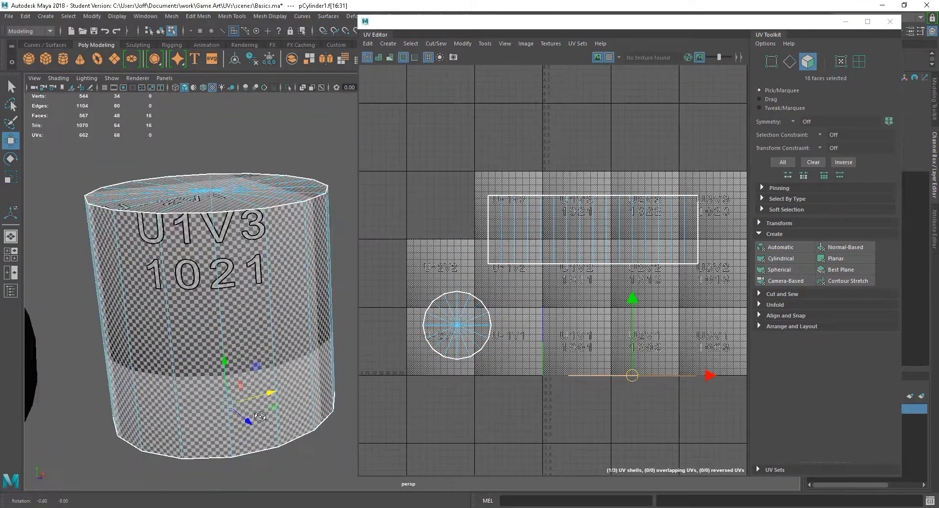
{"action": "left_click", "coordinate": [842, 263]}
Step: Move the bottom cap's circular UV shell to just above the top cap's shell and clear the selection
{"action": "mouse_move", "coordinate": [229, 391]}
{"action": "left_mouse_down", "text": "alt"}
{"action": "mouse_move", "coordinate": [225, 333]}
{"action": "mouse_move", "coordinate": [222, 392]}
{"action": "left_mouse_up", "text": "alt"}
{"action": "left_click_drag", "start_coordinate": [578, 344], "coordinate": [441, 257]}
{"action": "left_click", "coordinate": [574, 379]}
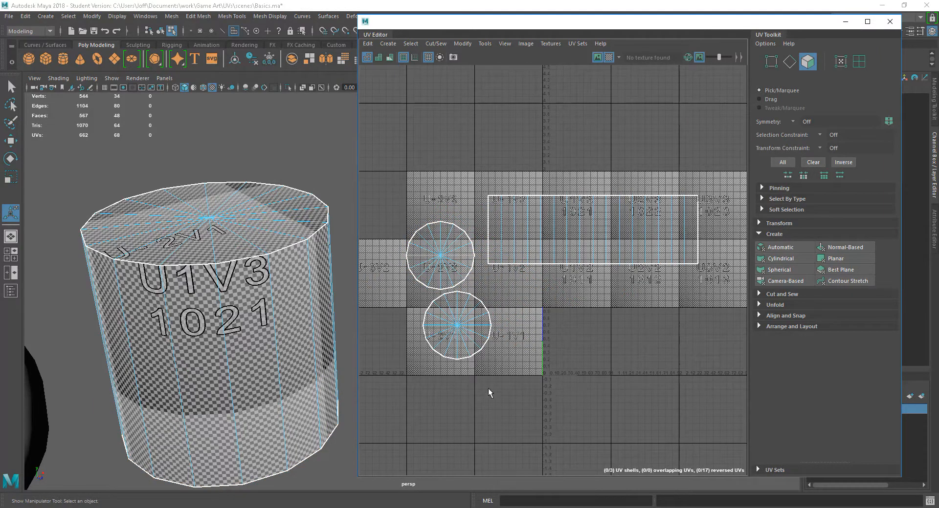
Step: Examine the checker pattern on the cylinder's sides and caps from several angles
{"action": "left_click_drag", "start_coordinate": [259, 343], "coordinate": [254, 360], "text": "alt"}
{"action": "right_click_drag", "start_coordinate": [264, 391], "coordinate": [331, 428], "text": "alt"}
{"action": "left_click_drag", "start_coordinate": [247, 408], "coordinate": [247, 431], "text": "alt"}
{"action": "middle_click_drag", "start_coordinate": [245, 415], "coordinate": [309, 349], "text": "alt"}
{"action": "right_click_drag", "start_coordinate": [305, 347], "coordinate": [223, 320], "text": "alt"}
{"action": "left_click_drag", "start_coordinate": [224, 321], "coordinate": [271, 401], "text": "alt"}
{"action": "left_click", "coordinate": [323, 305]}
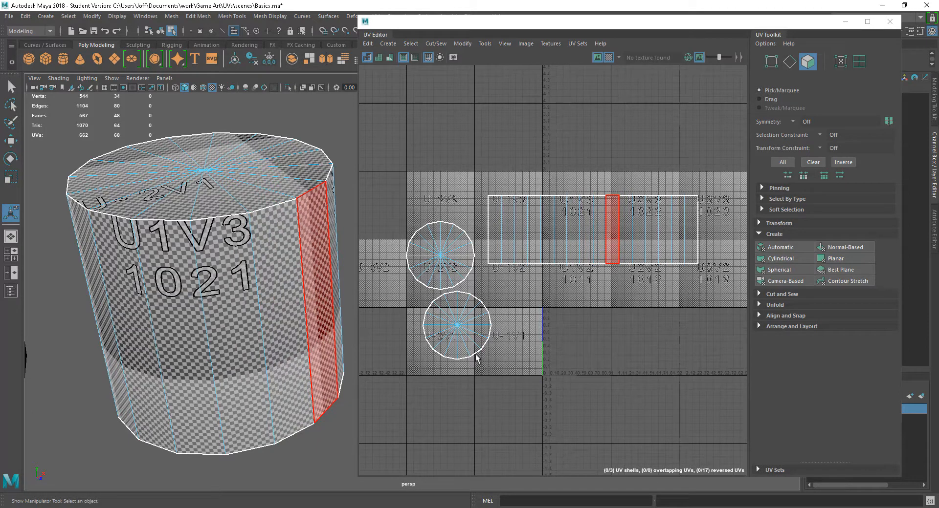